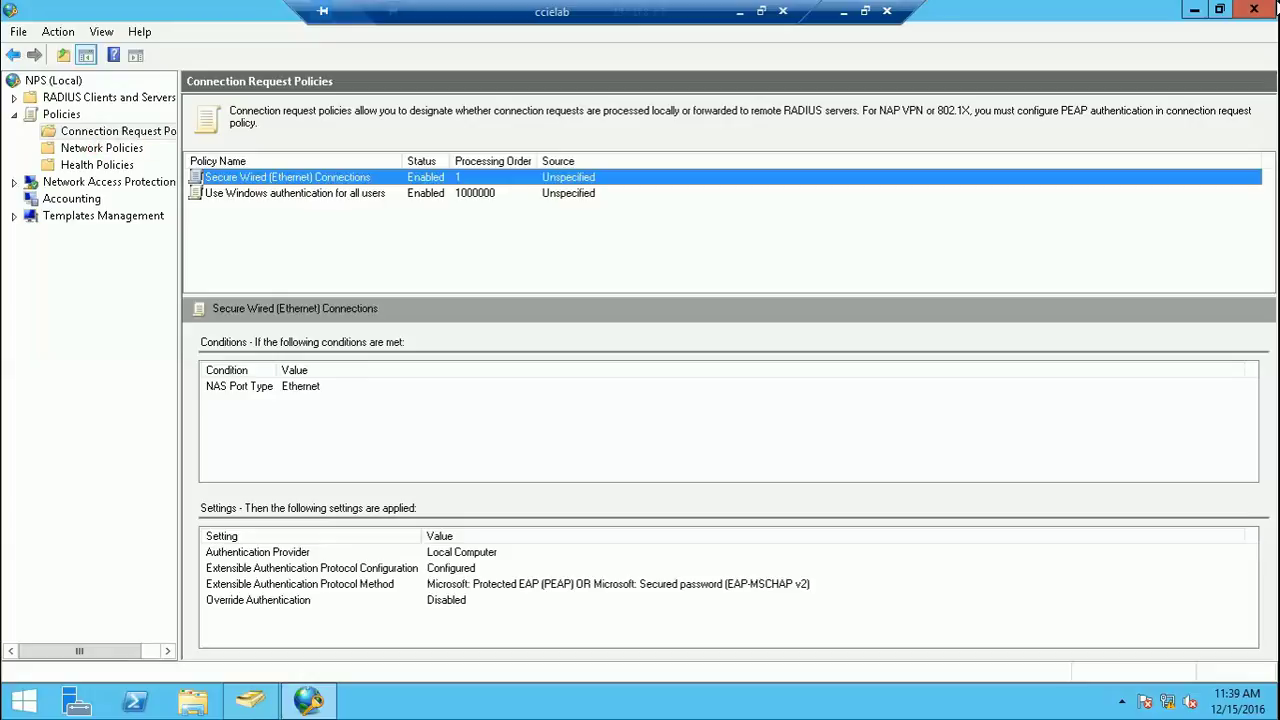
Open Properties for the Secure Wired (Ethernet) Connections connection request policy
key("Return")
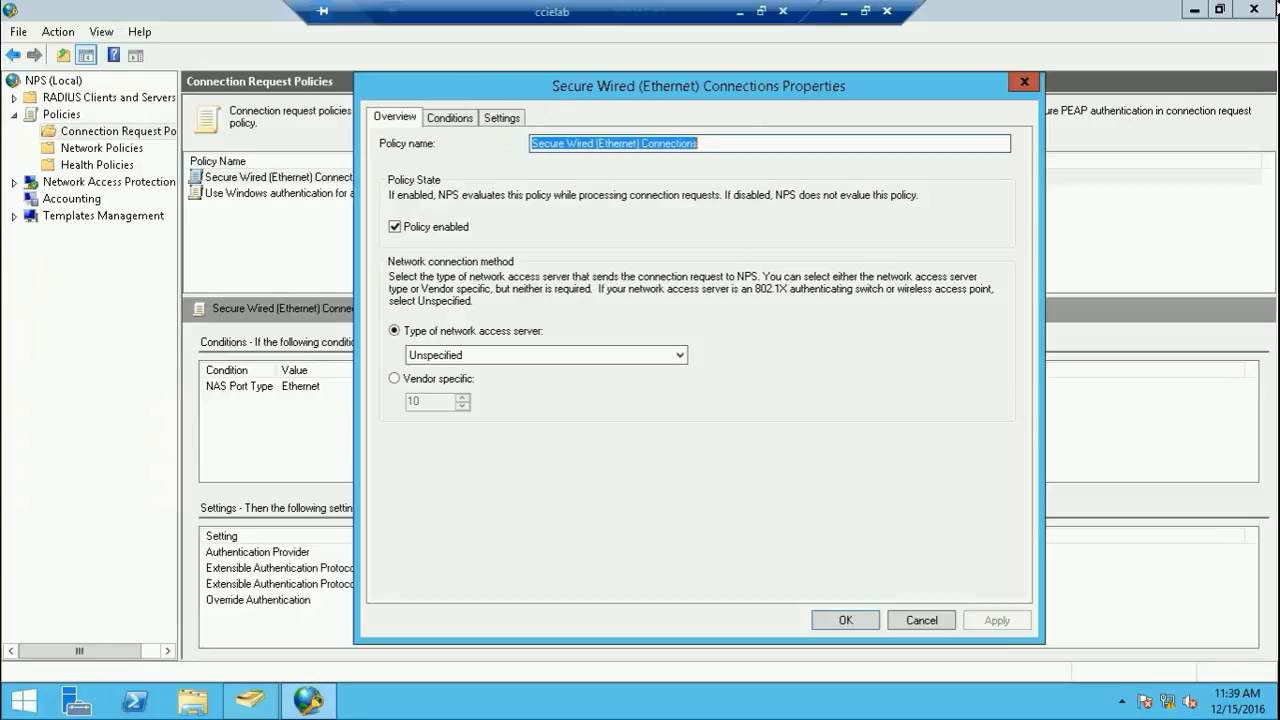
Review the request policy's Settings tab showing its authentication methods
left_click(501, 117)
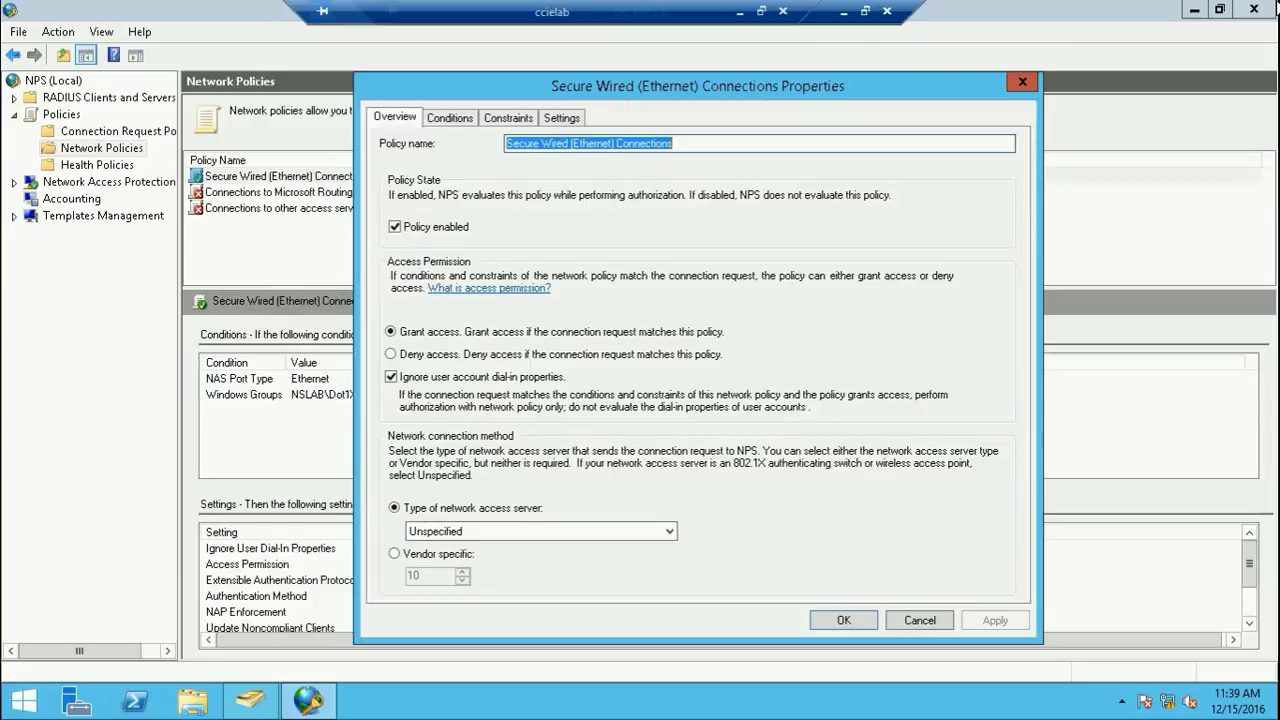
Check the network policy's constraints, clear the Security log without saving, then minimize the server session
left_click(510, 122)
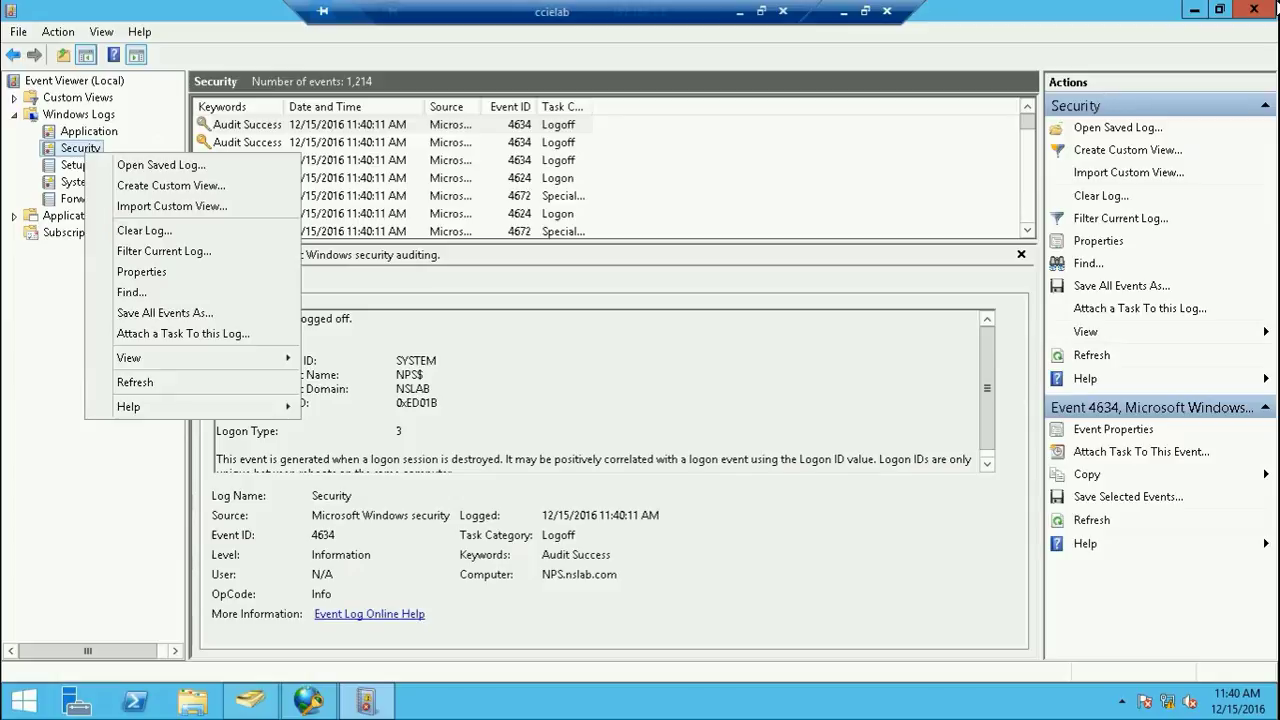
left_click(144, 230)
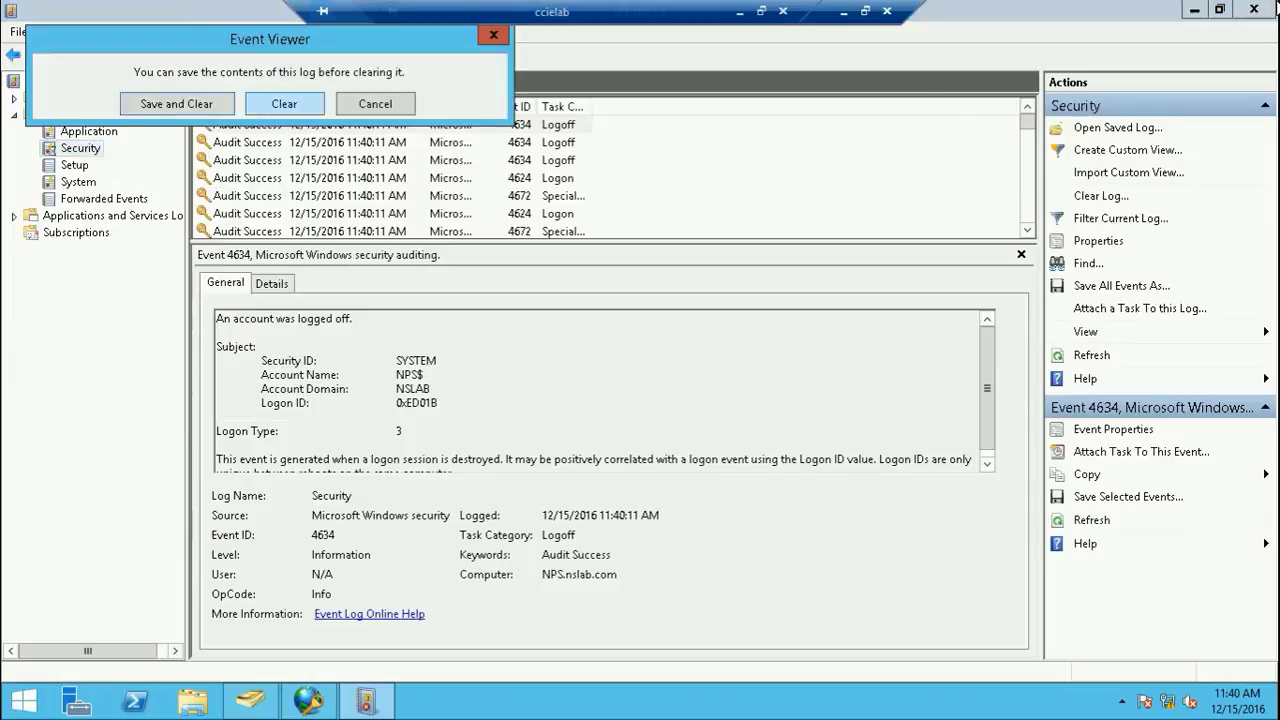
left_click(284, 103)
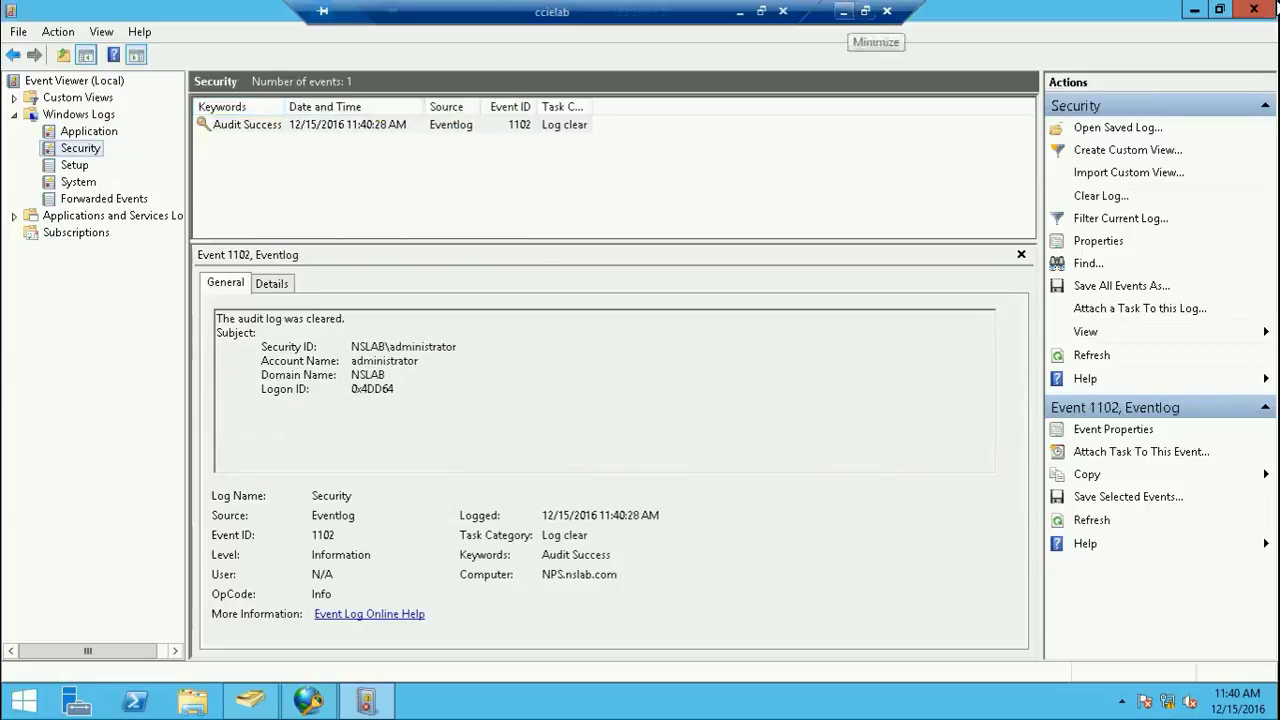
left_click(843, 11)
Enable Local Area Connection and submit the domain 802.1X user's username and password
right_click(156, 124)
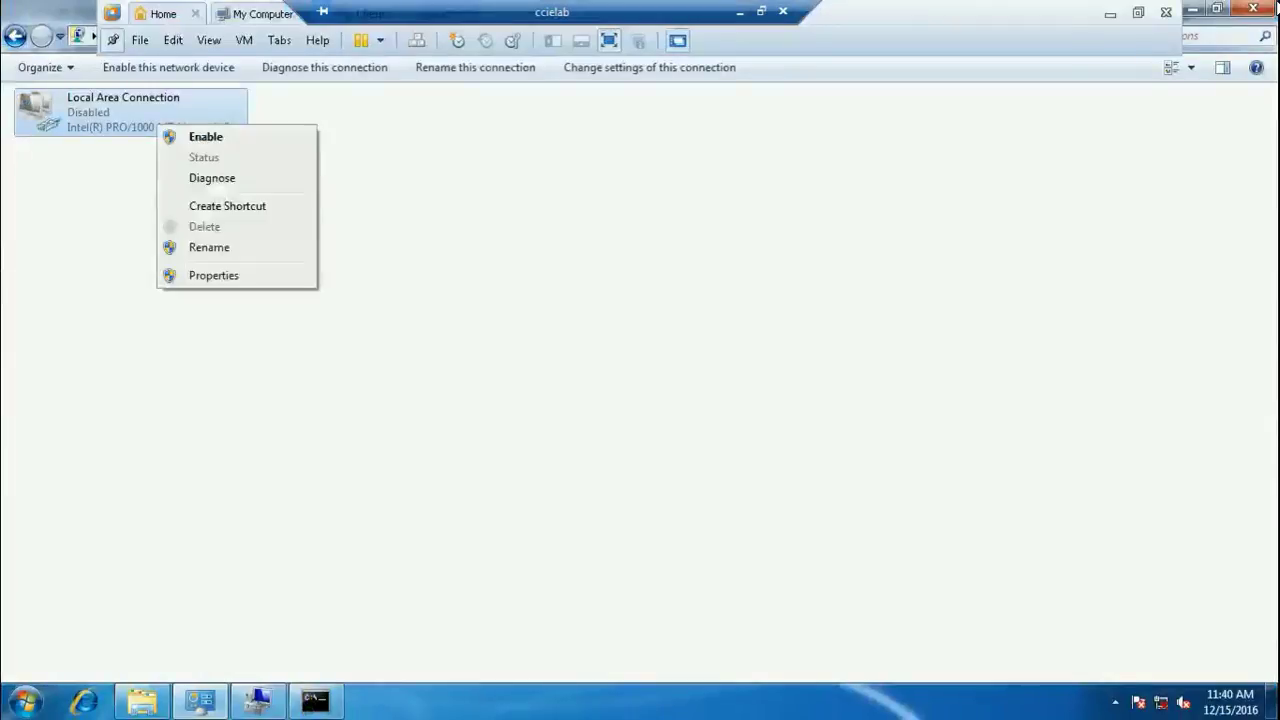
left_click(205, 136)
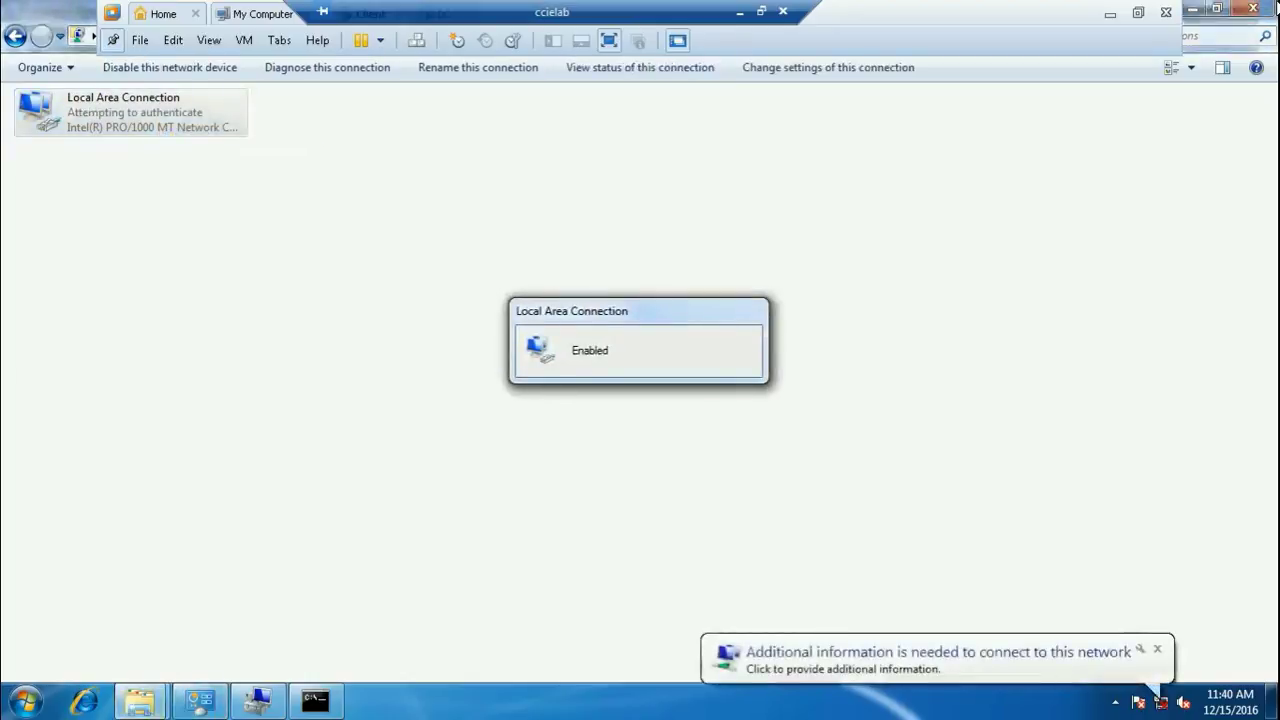
type("nslab\\dot1x")
key("Tab")
type("*******")
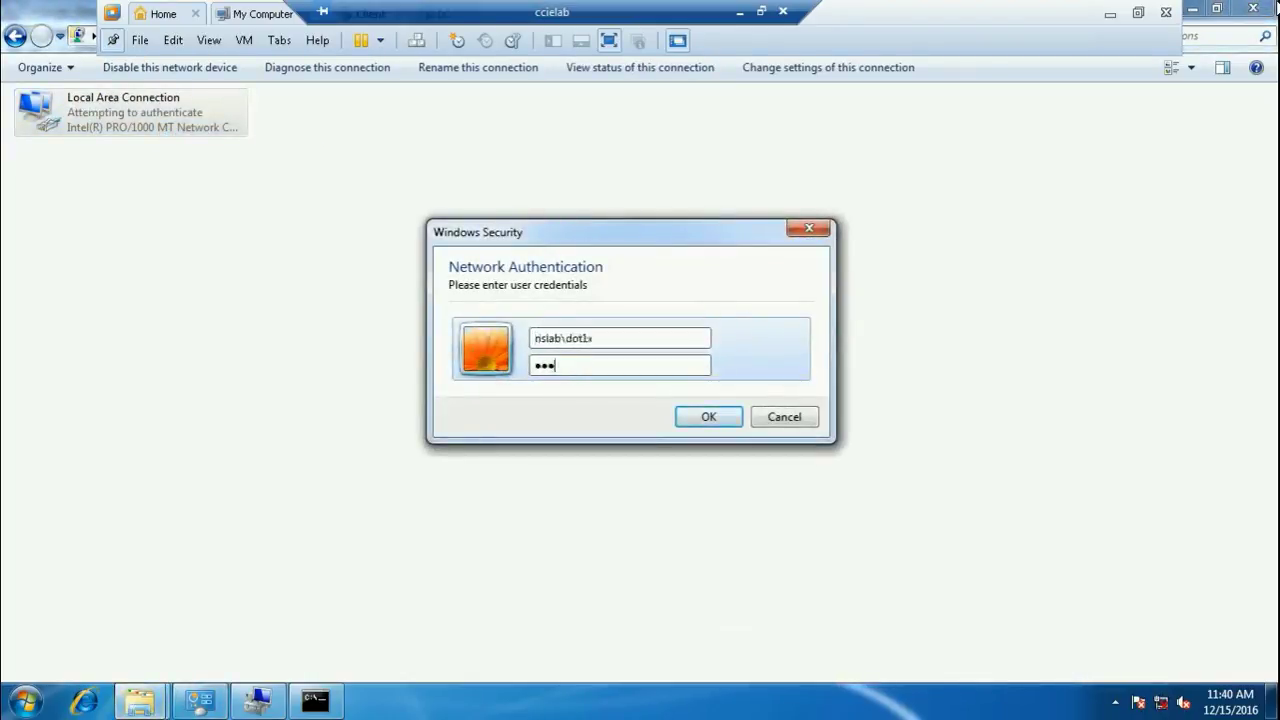
type("****")
key("Return")
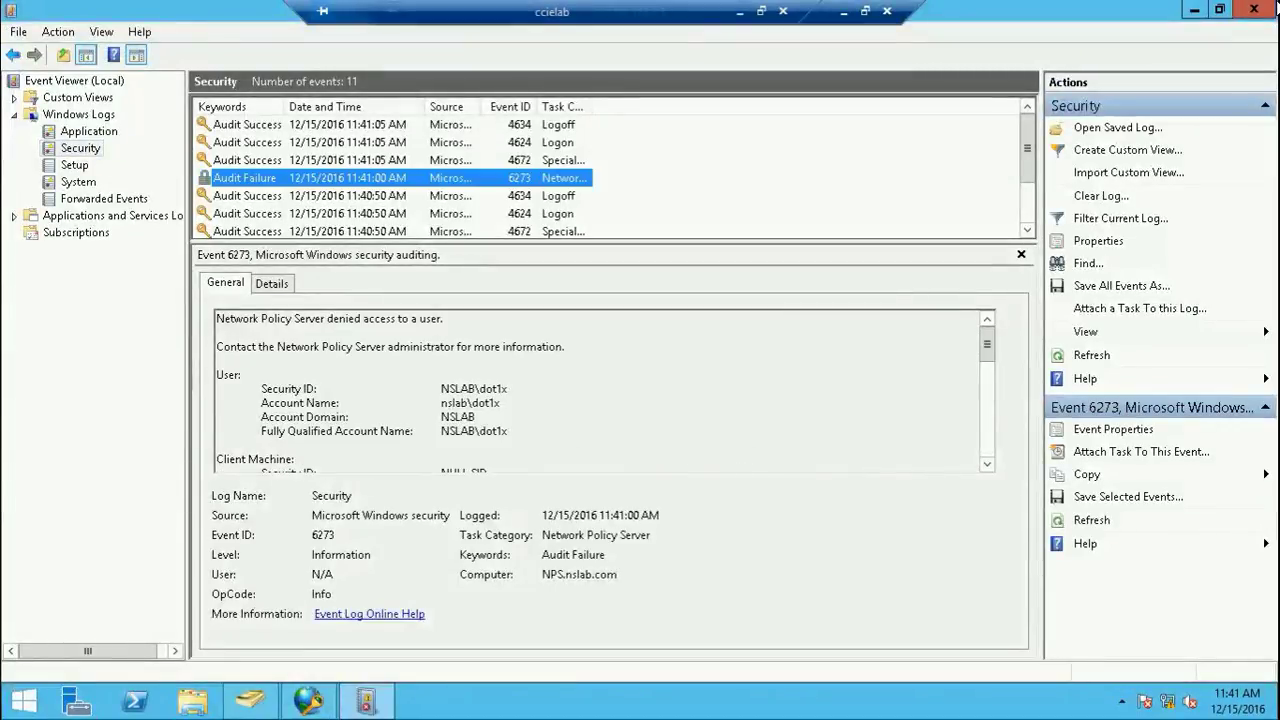
Open Event Properties for audit-failure event 6273 and scroll through its details
key("Return")
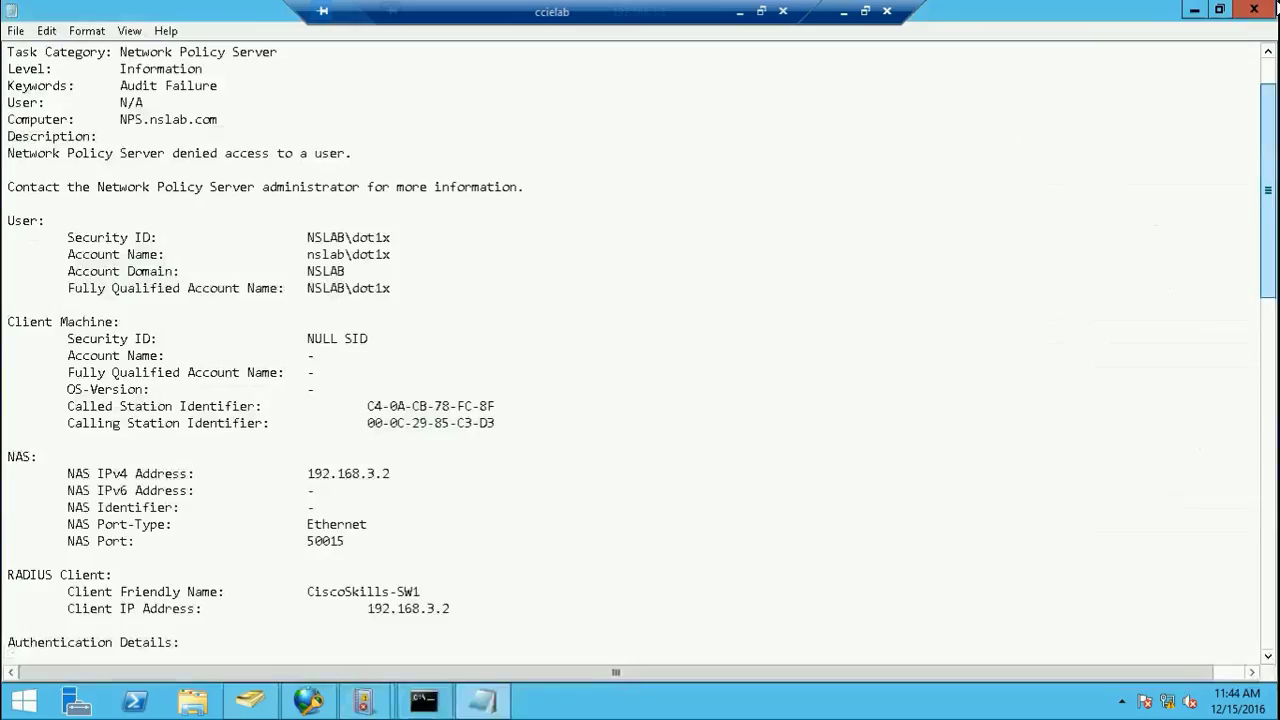
scroll(640, 347, "up", 1)
scroll(640, 347, "up", 1)
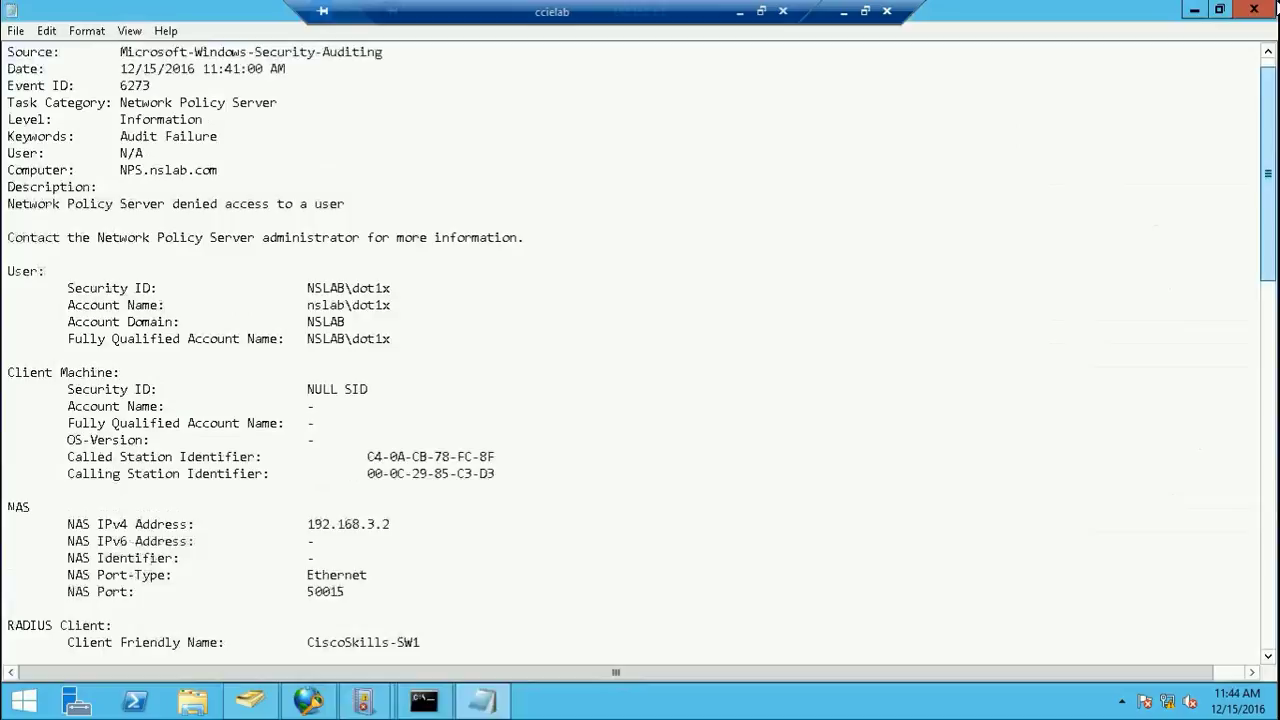
Scroll the pasted event text to Authentication Details (reason code 22), then show Connection Request Policies
scroll(640, 347, "up", 1)
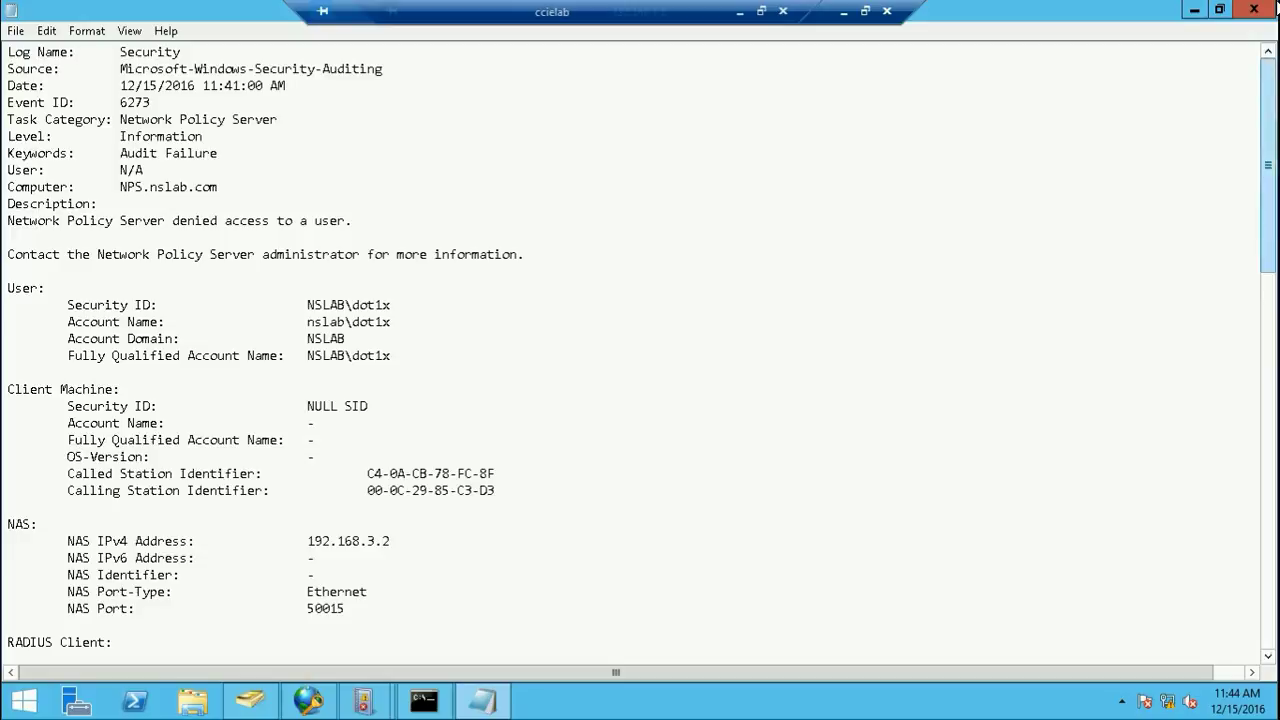
scroll(1267, 200, "down", 2)
scroll(640, 350, "down", 4)
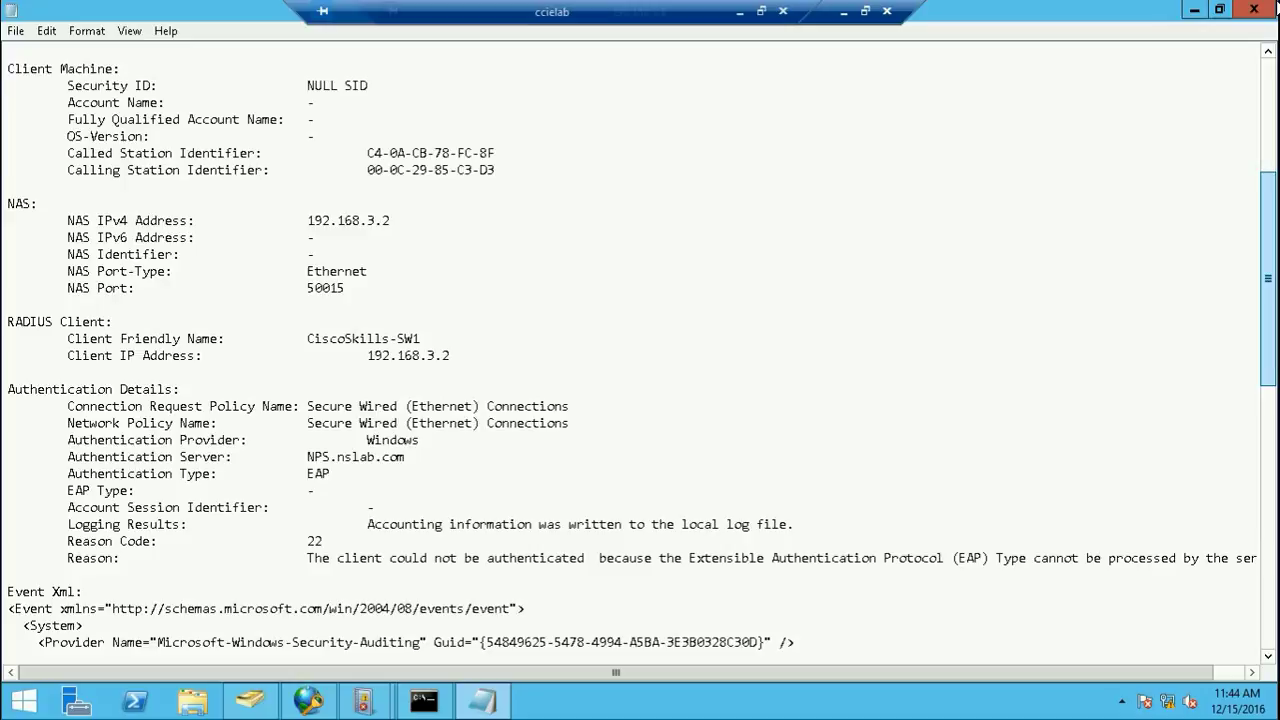
scroll(640, 350, "down", 2)
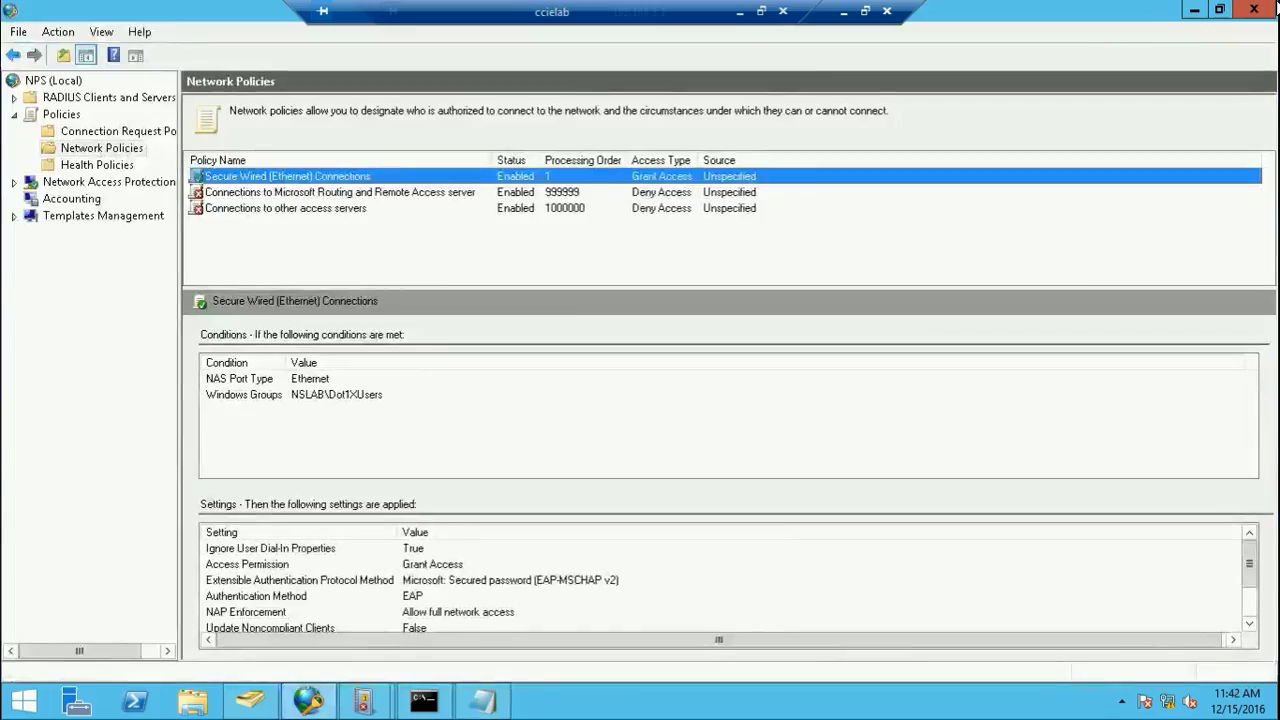
left_click(110, 130)
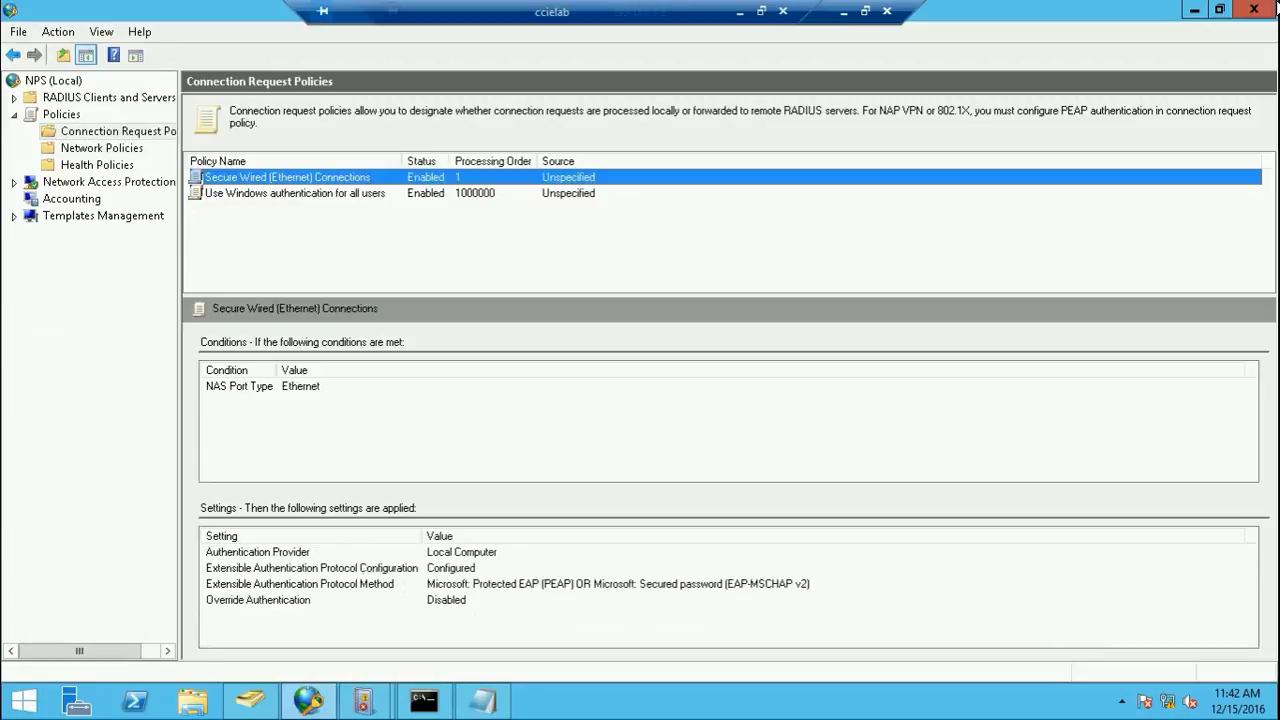
In the Secure Wired policy's Authentication Methods, enable 'Override network policy authentication settings'
key("Return")
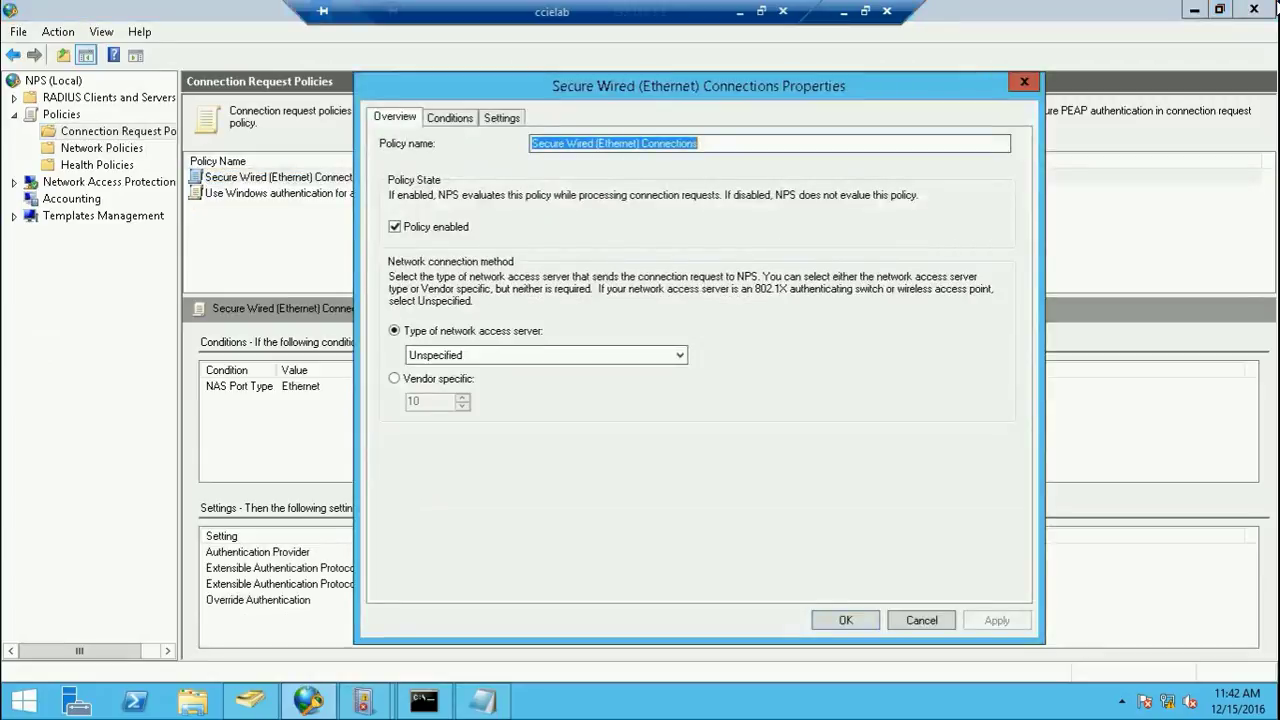
key("ctrl+Tab")
key("ctrl+Tab")
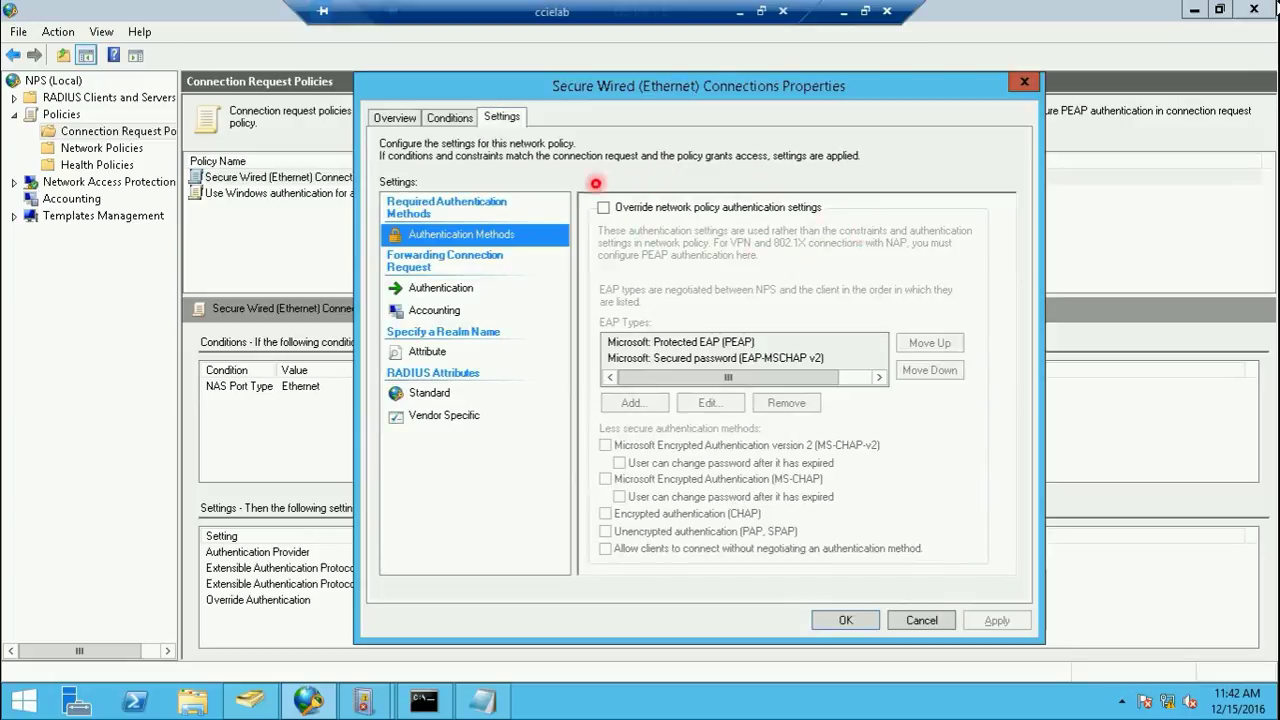
left_click(603, 207)
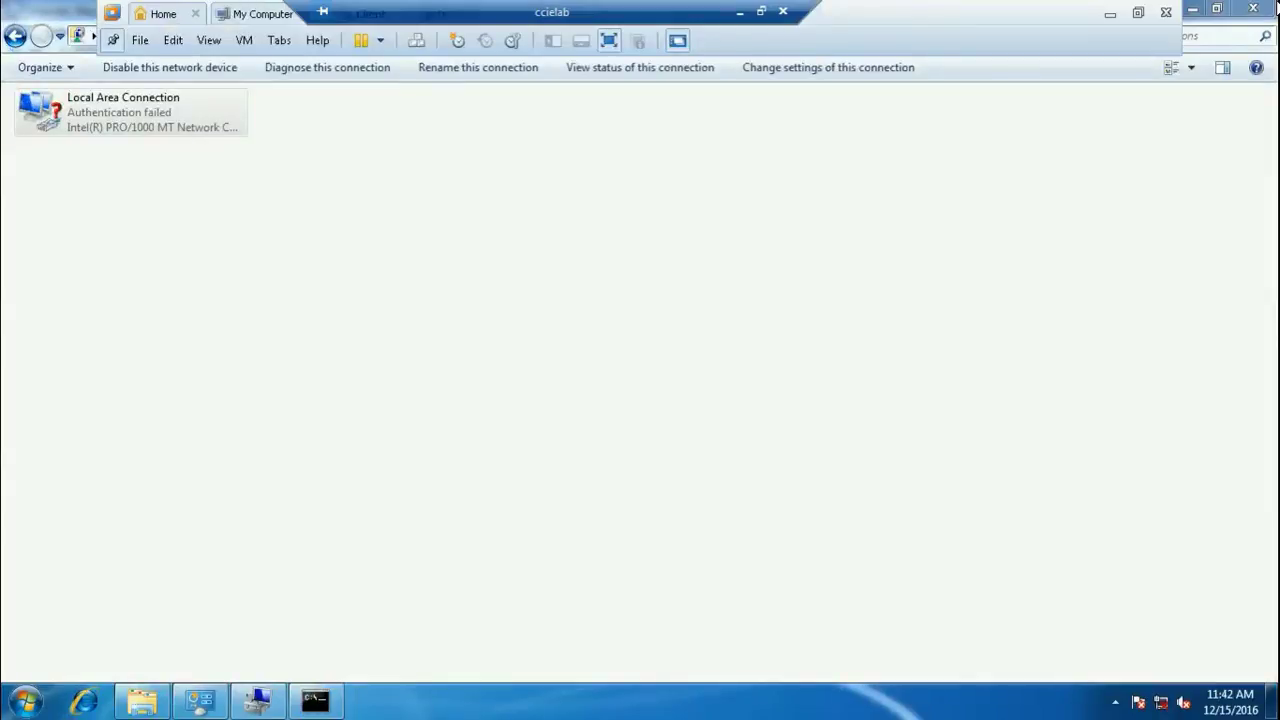
Disable and then re-enable Local Area Connection
right_click(167, 126)
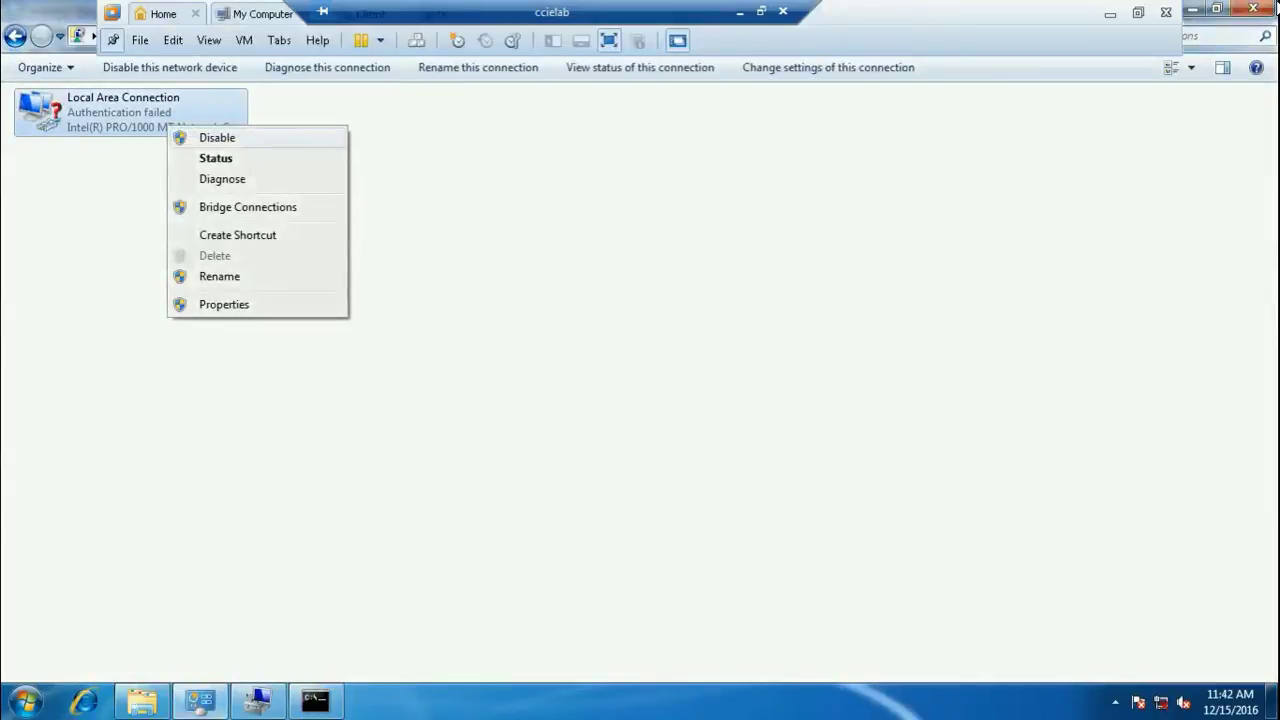
left_click(217, 137)
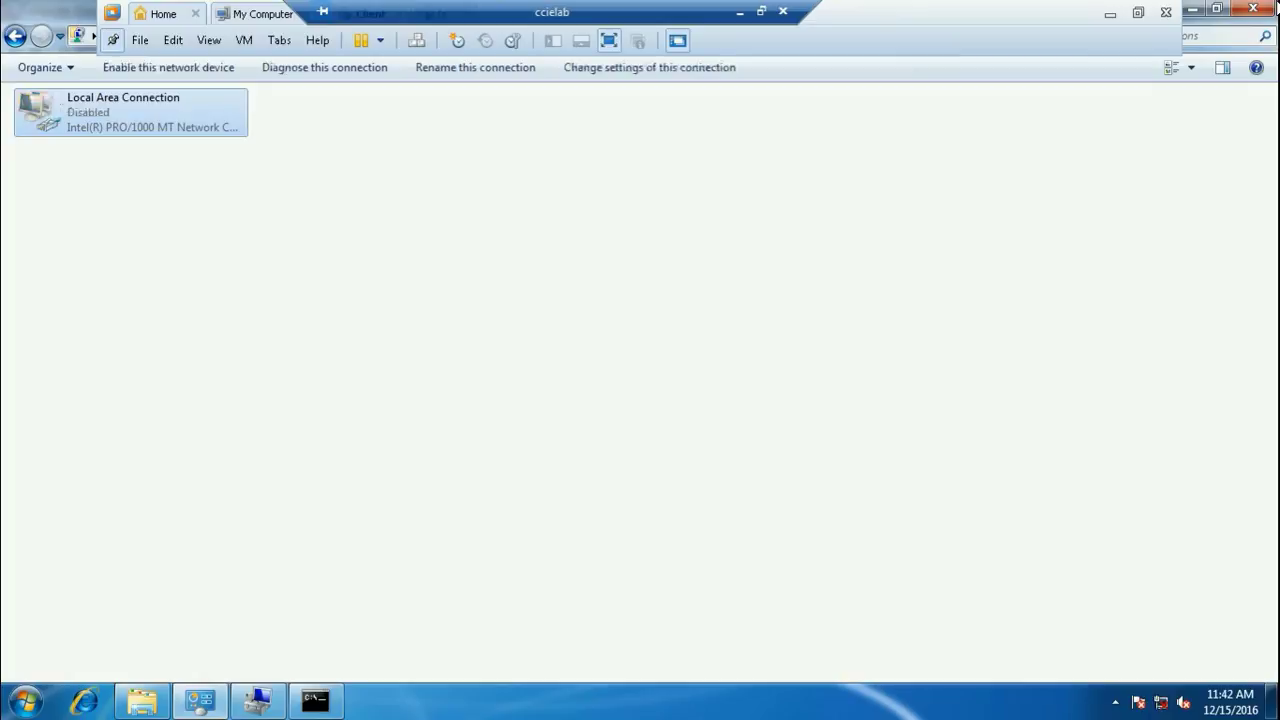
right_click(142, 113)
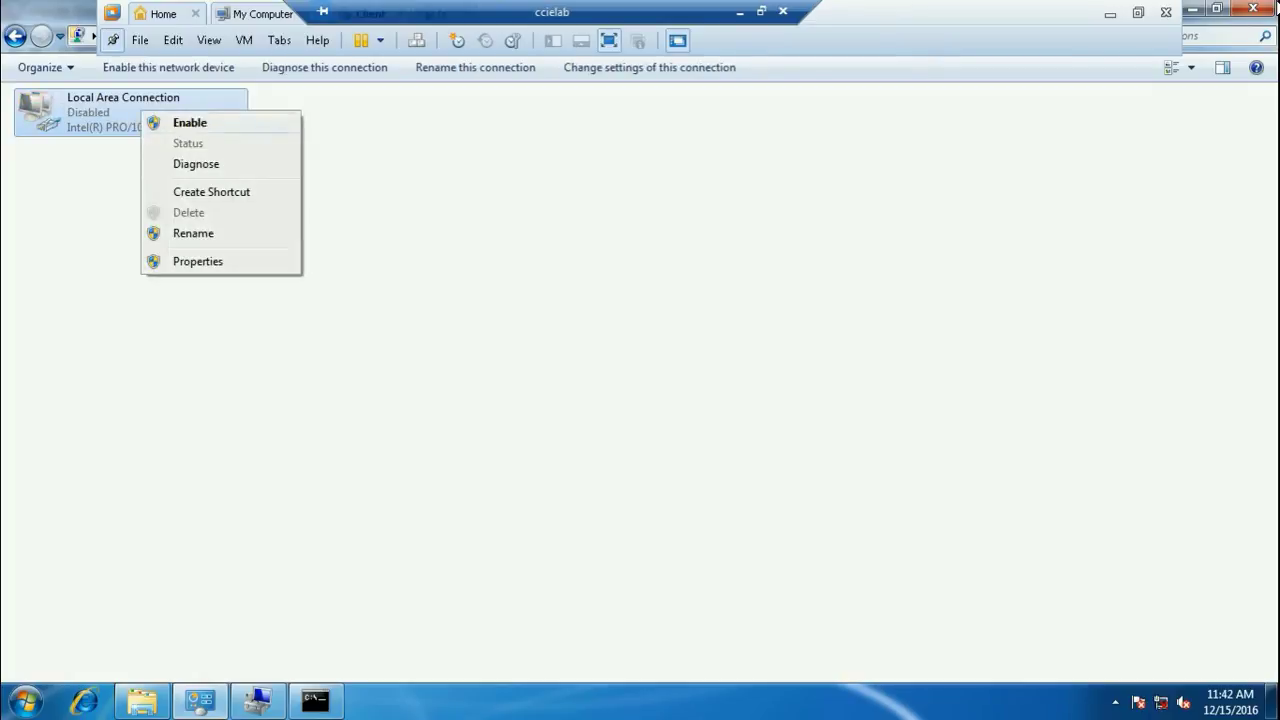
left_click(180, 121)
Submit the domain 802.1X username and password, then ping 192.168.3.1, which reports Destination host unreachable
left_click(1150, 682)
type("nslab")
type("\\dot1x")
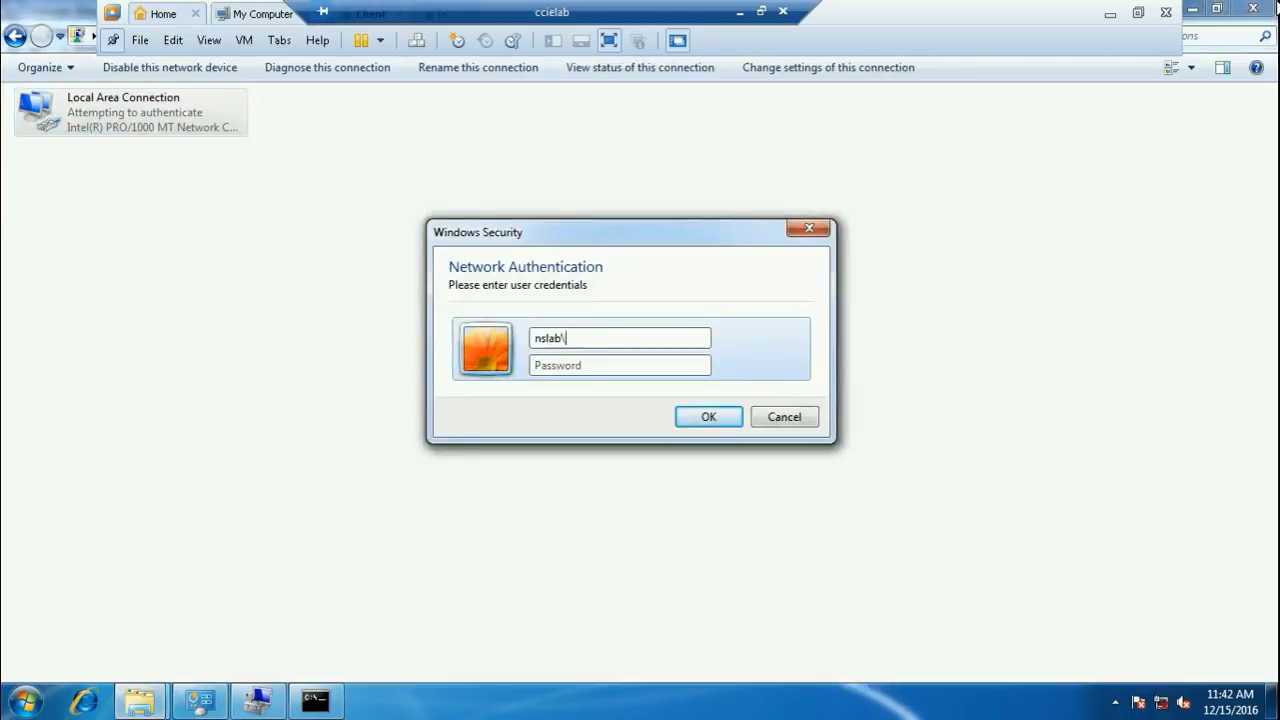
key("Tab")
type("************")
key("Return")
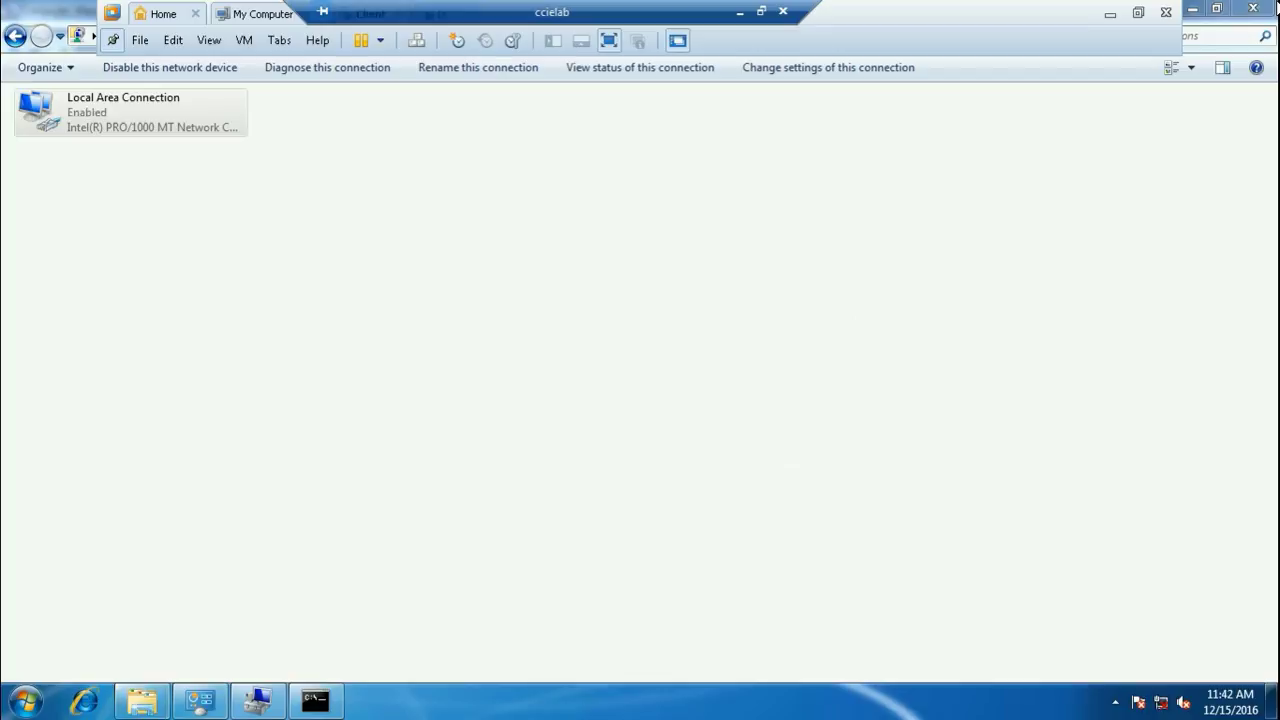
key("alt+Tab")
key("Return")
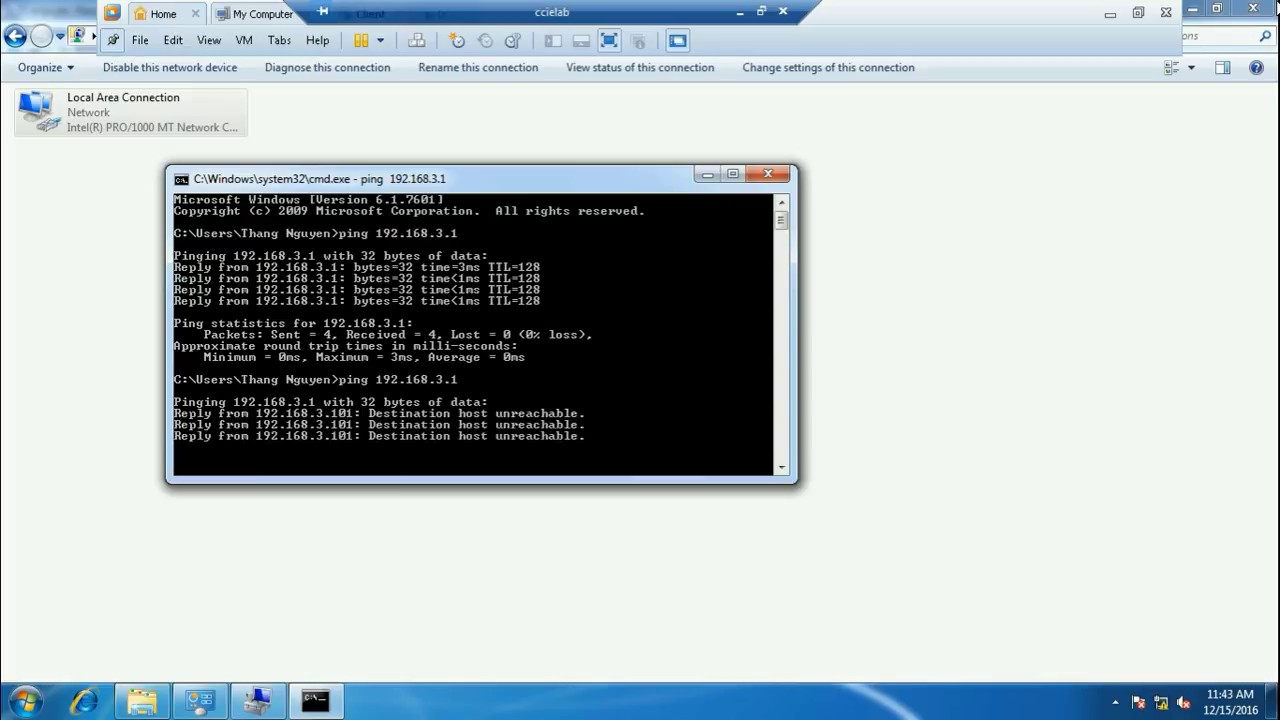
Rerun ping 192.168.3.1 twice until all four replies succeed
key("Up")
key("Return")
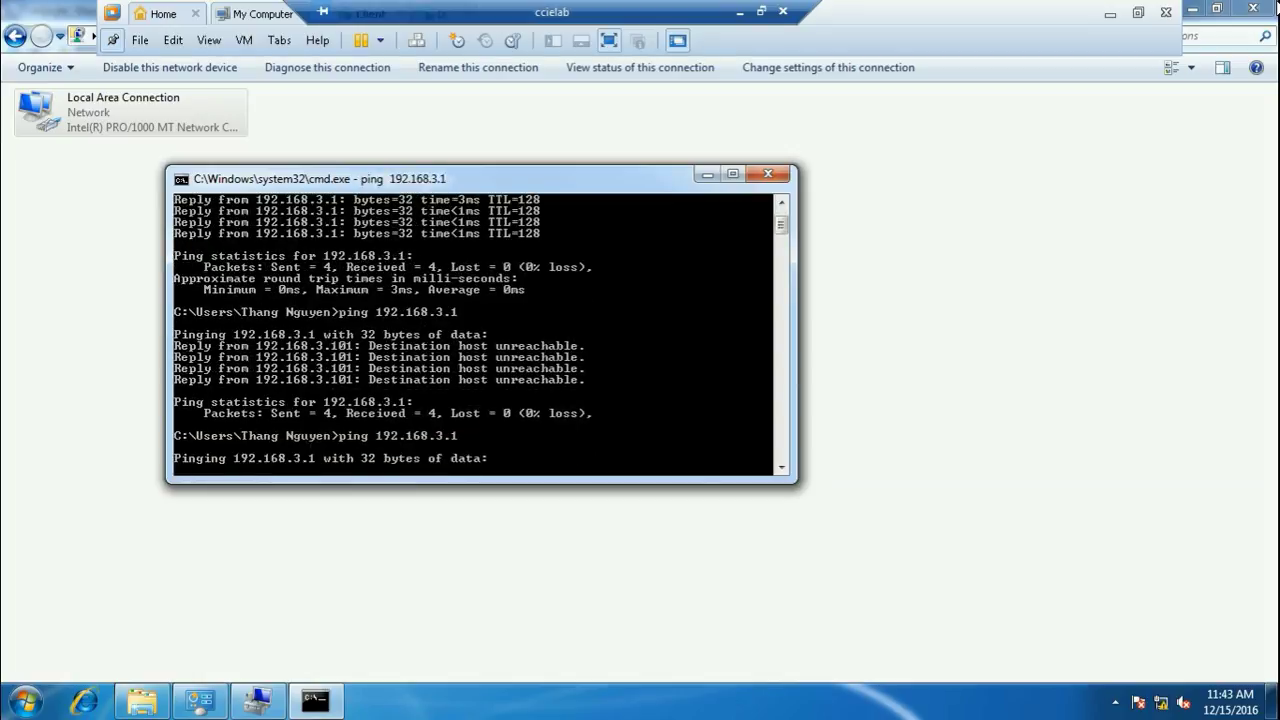
key("Up")
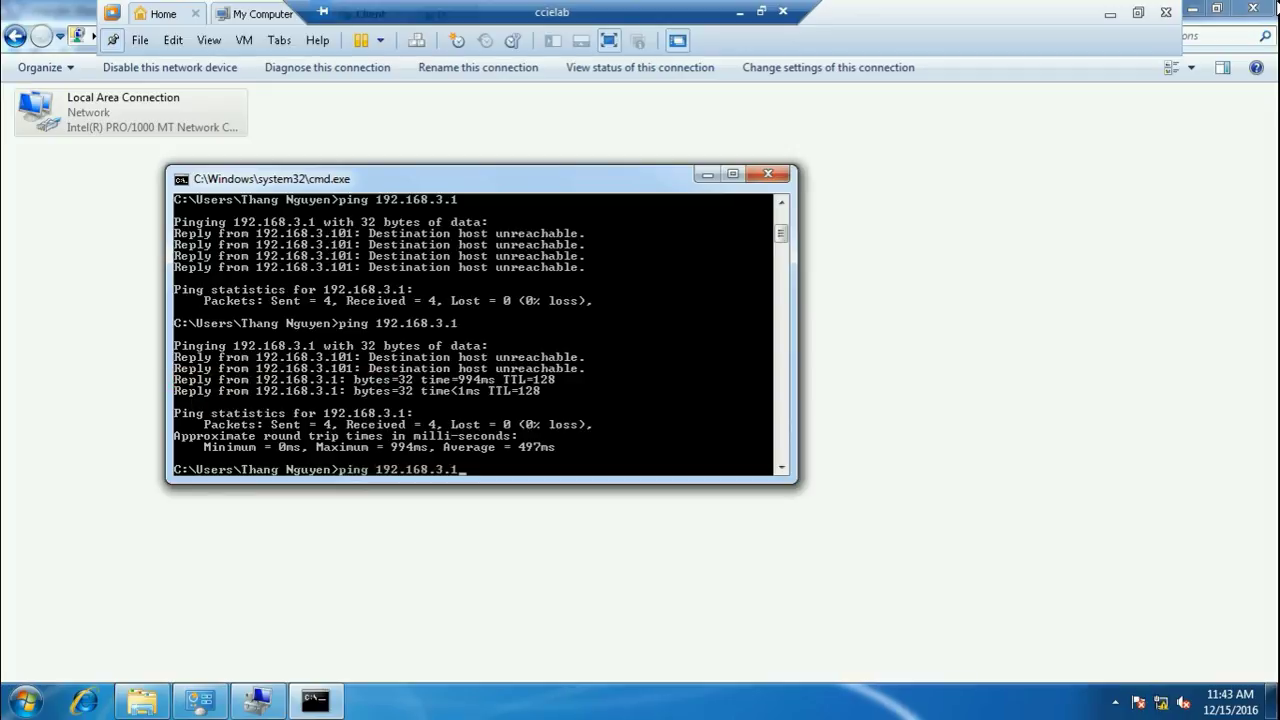
key("Return")
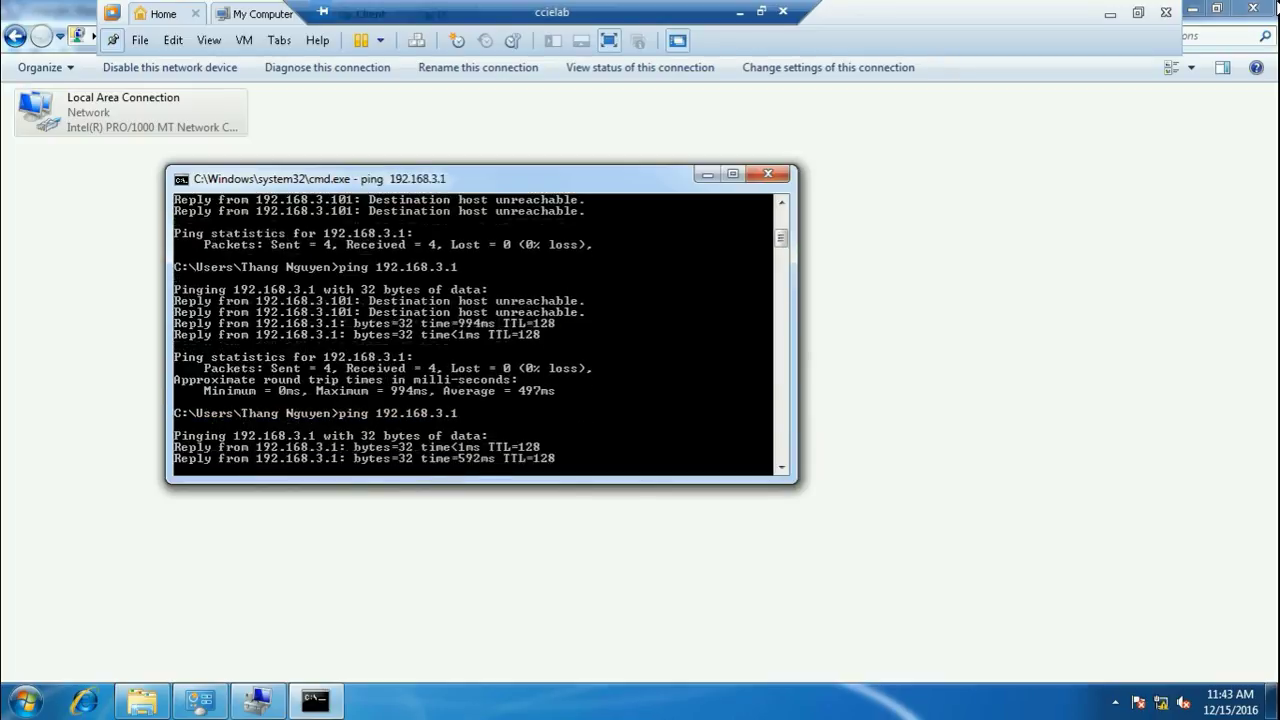